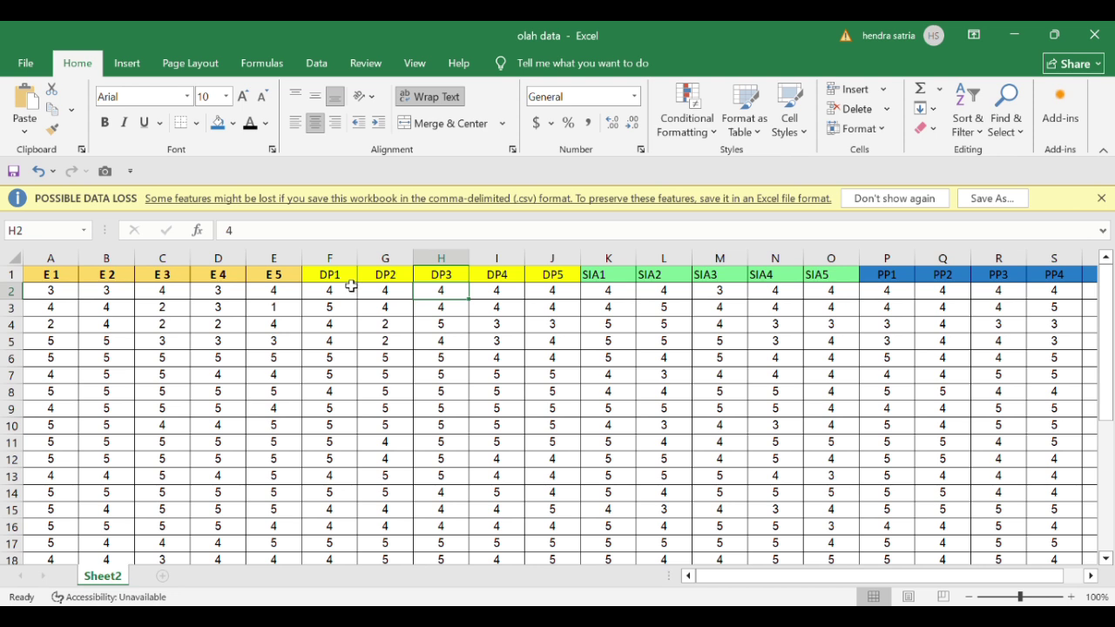
Review the DP, SIA and PP indicator headers in row 1 of the olah data sheet
left_click_drag(349, 278, 554, 282)
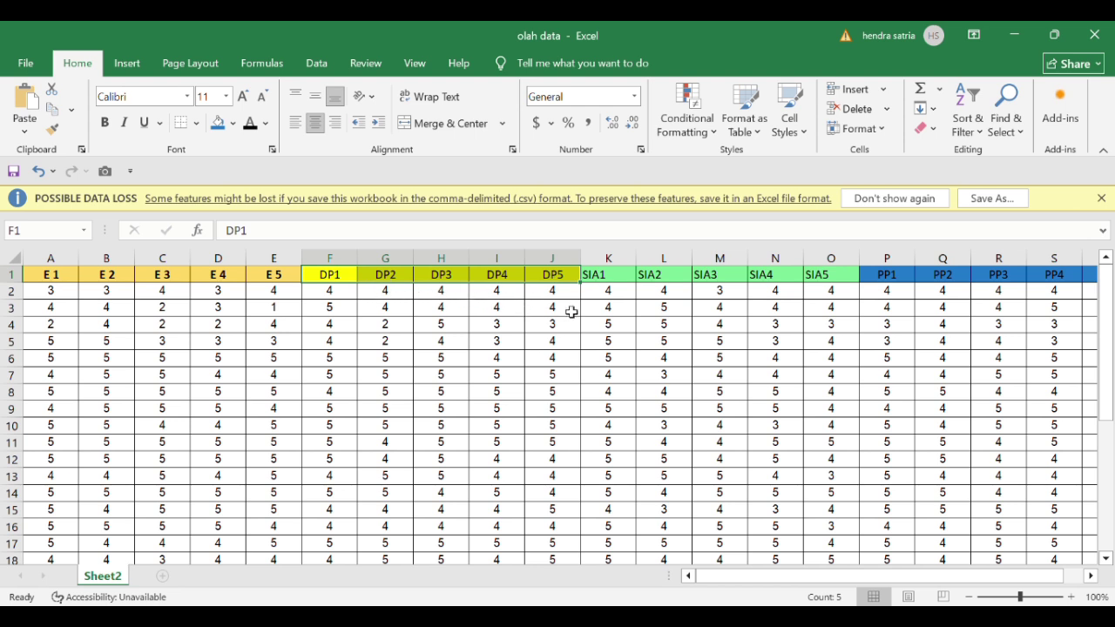
left_click(621, 334)
left_click_drag(609, 281, 833, 279)
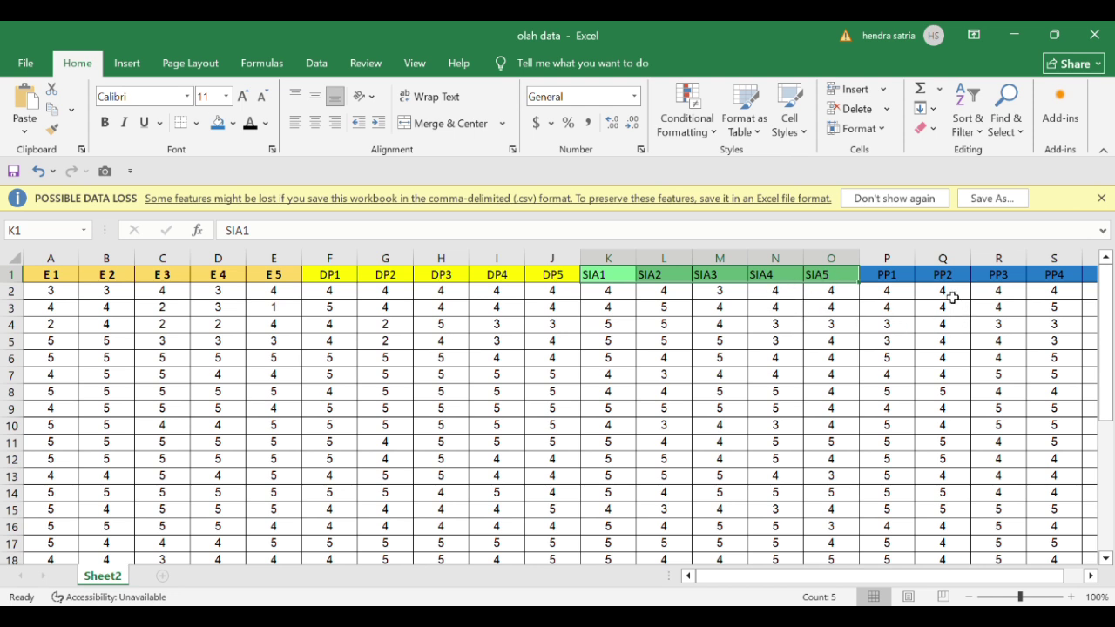
left_click_drag(903, 283, 991, 285)
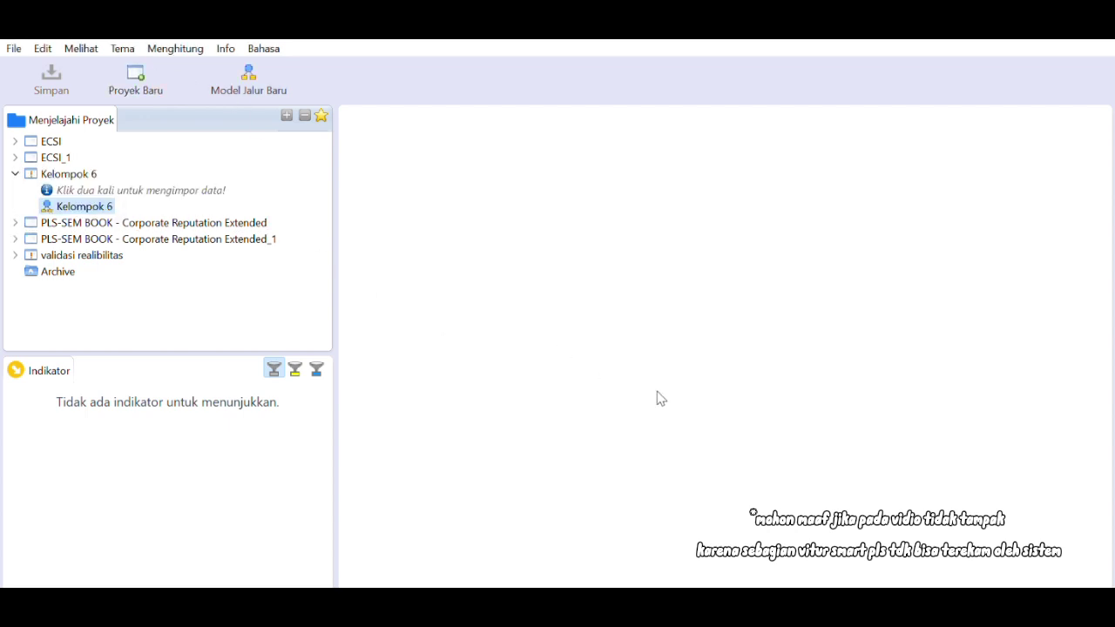
In SmartPLS, import the olah data file into the Kelompok 6 project and open the Kelompok 6 path model
left_click(175, 183)
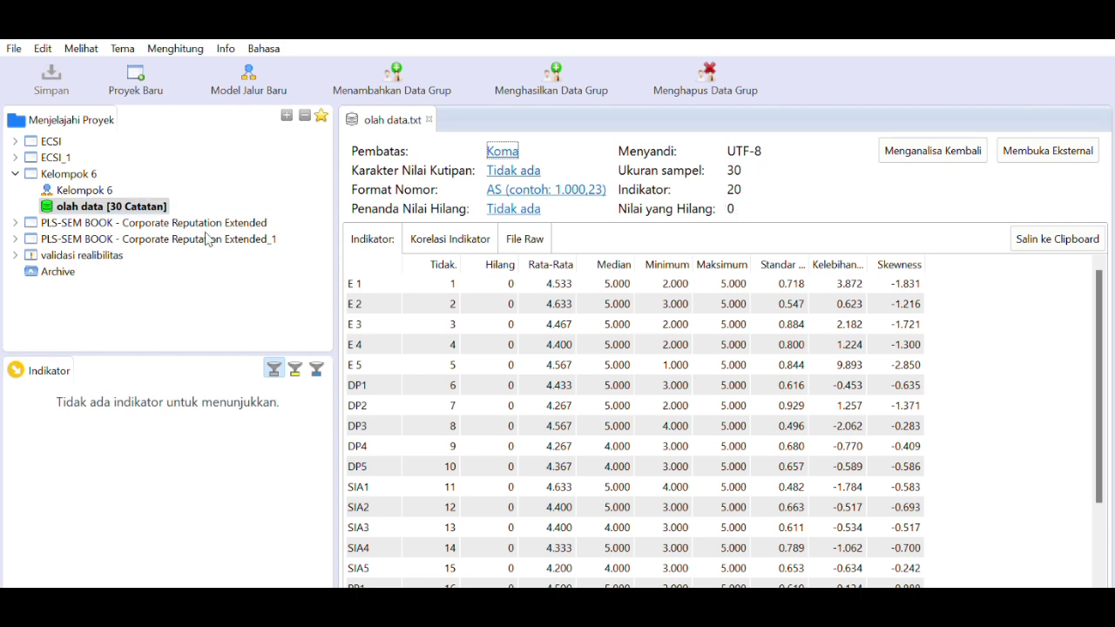
double_click(109, 181)
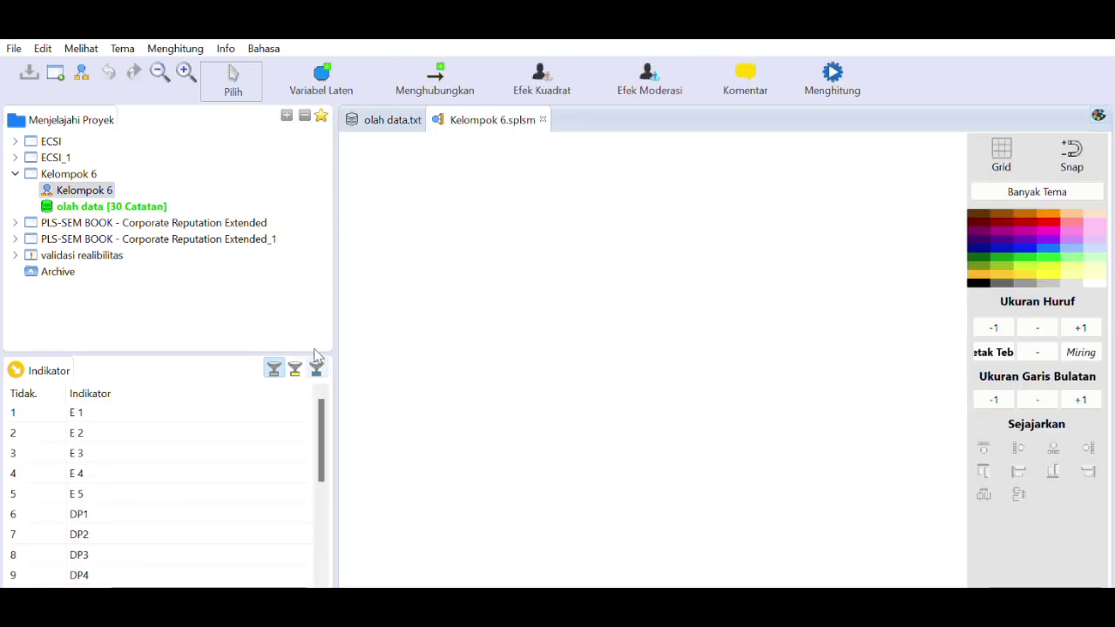
Add a latent variable with indicators E 1 to E 5 in the upper left of the model canvas
left_click(222, 410)
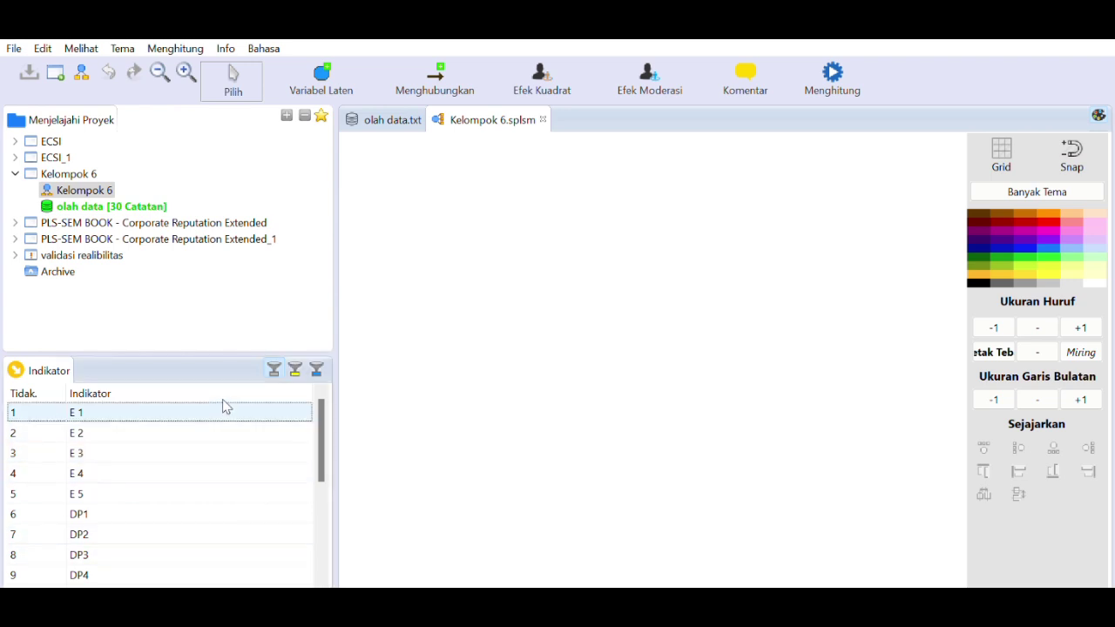
left_click(222, 424, "shift")
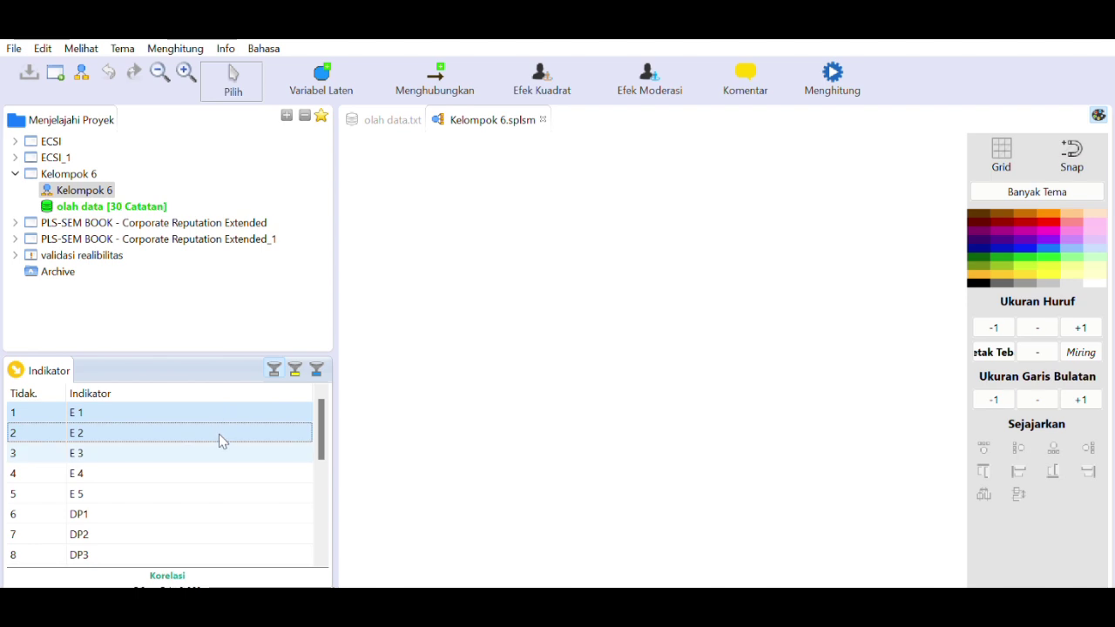
left_click(217, 454, "shift")
left_click(213, 473, "shift")
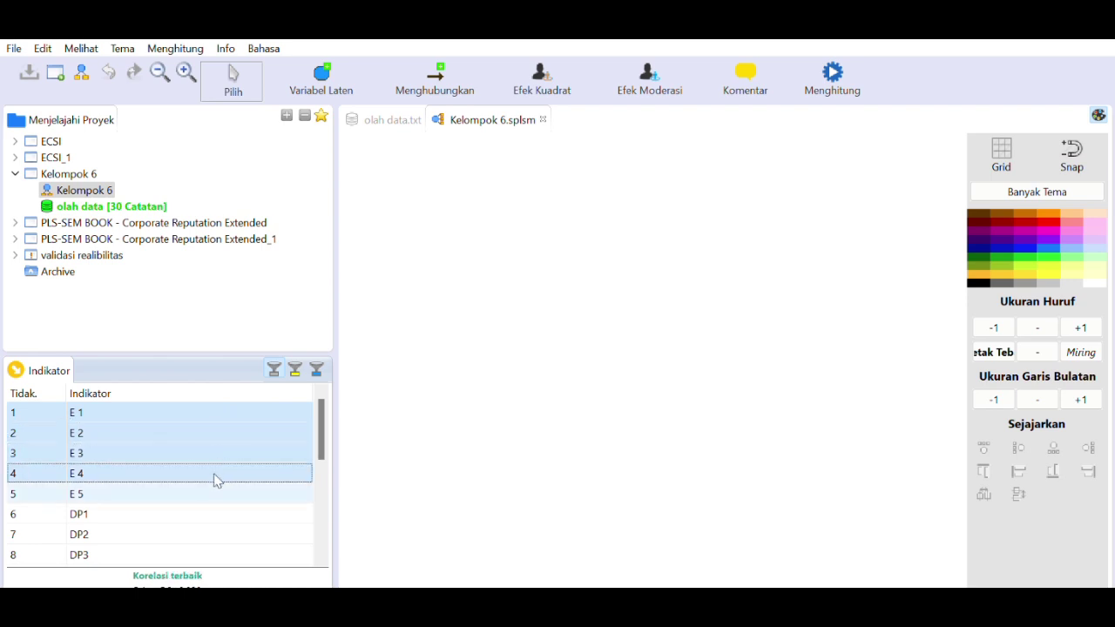
left_click(216, 487, "shift")
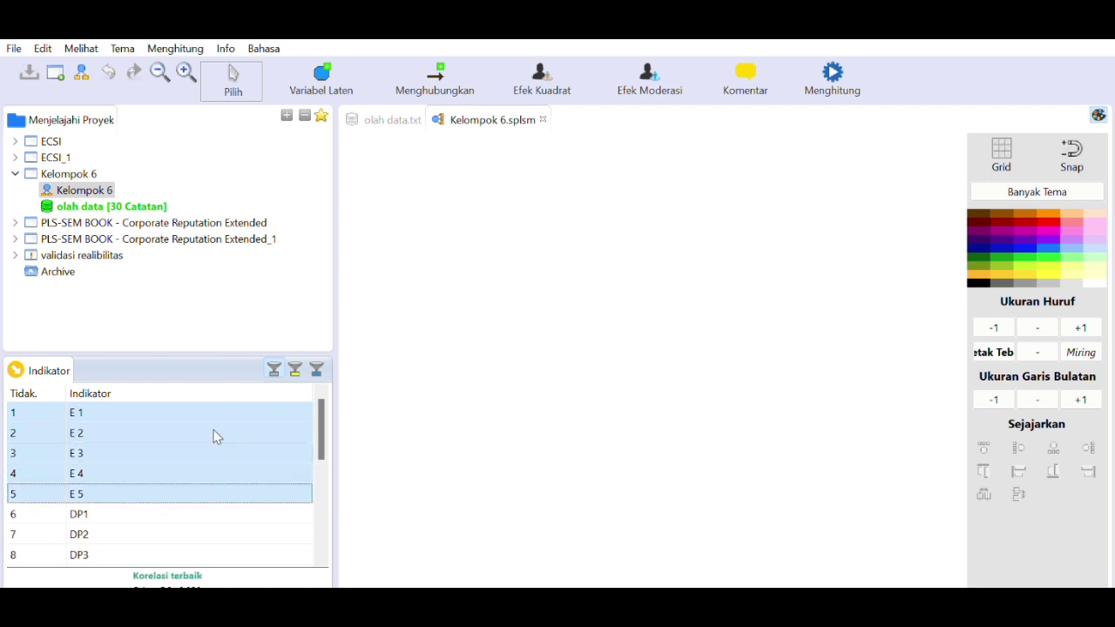
left_click_drag(214, 444, 449, 185)
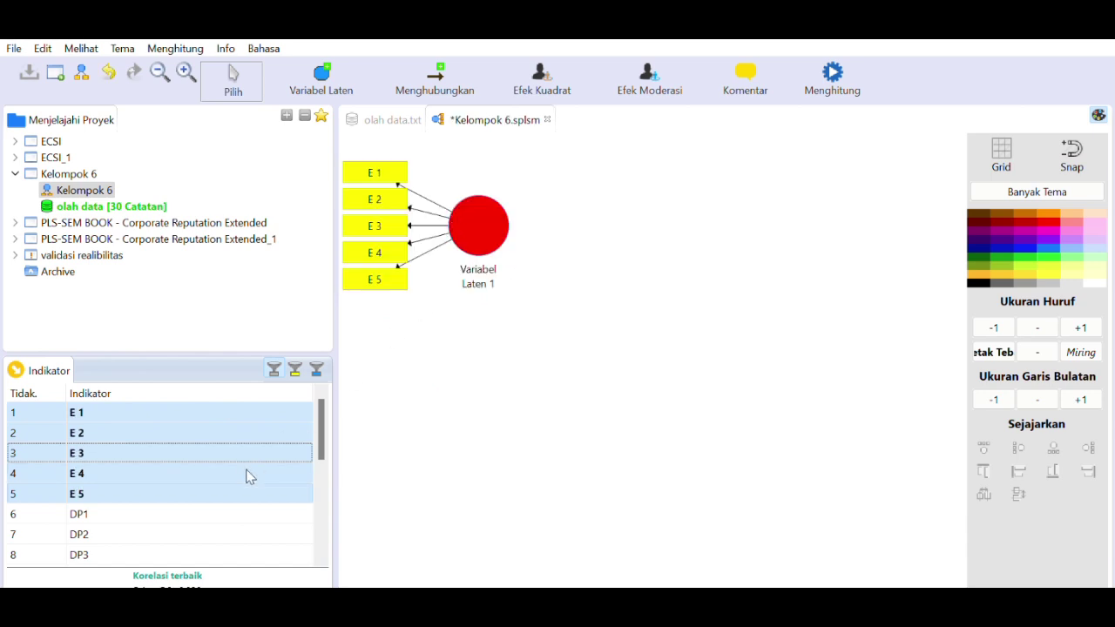
Add a latent variable with indicators DP1 to DP5 below the E construct
scroll(247, 476, "down", 2)
scroll(248, 476, "up", 2)
left_click(236, 513)
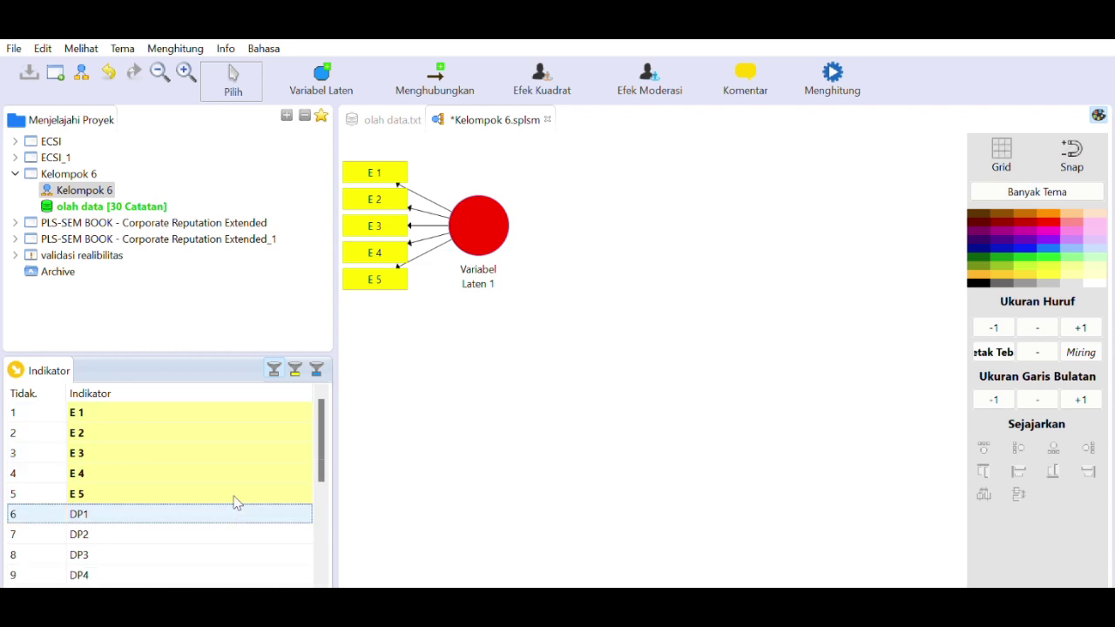
key("shift+Down")
key("shift+Down")
scroll(323, 427, "down", 2)
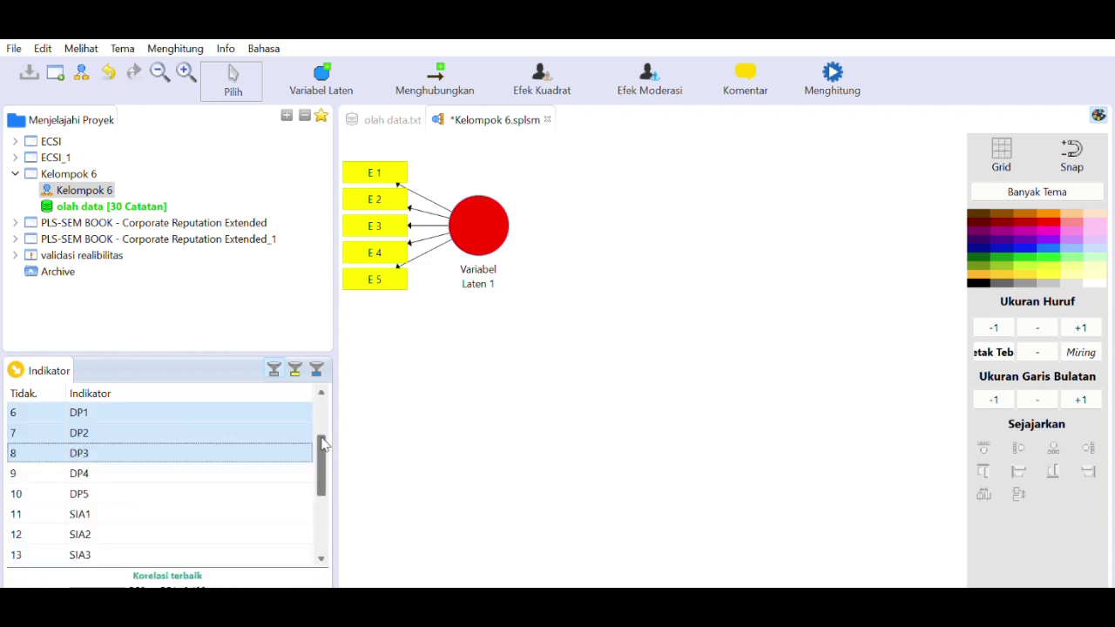
key("shift+Down")
key("shift+Down")
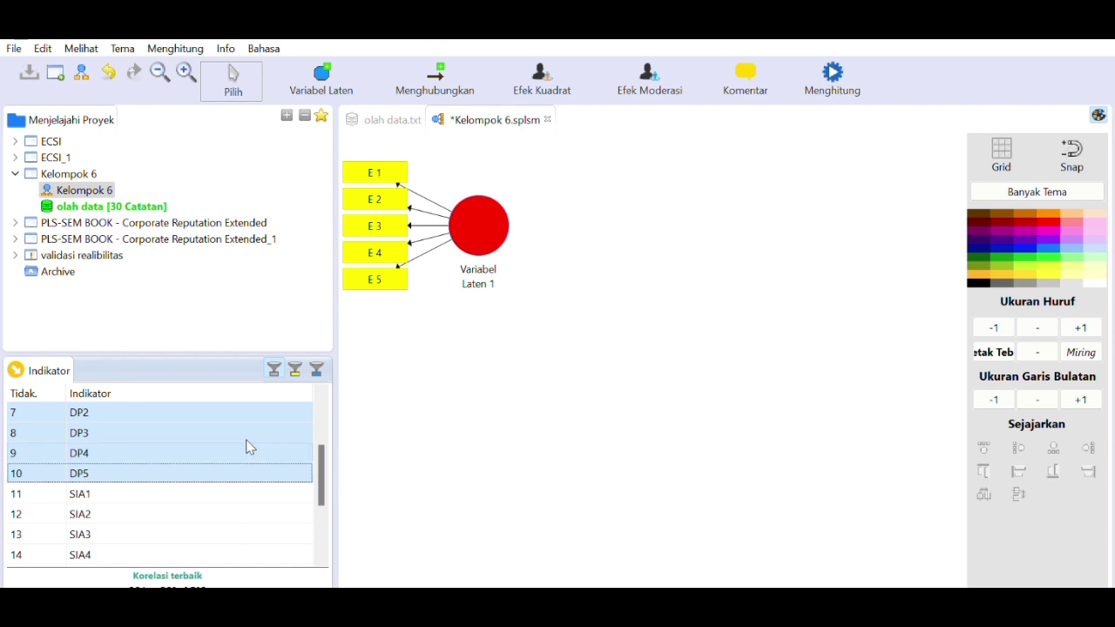
left_click_drag(246, 447, 461, 356)
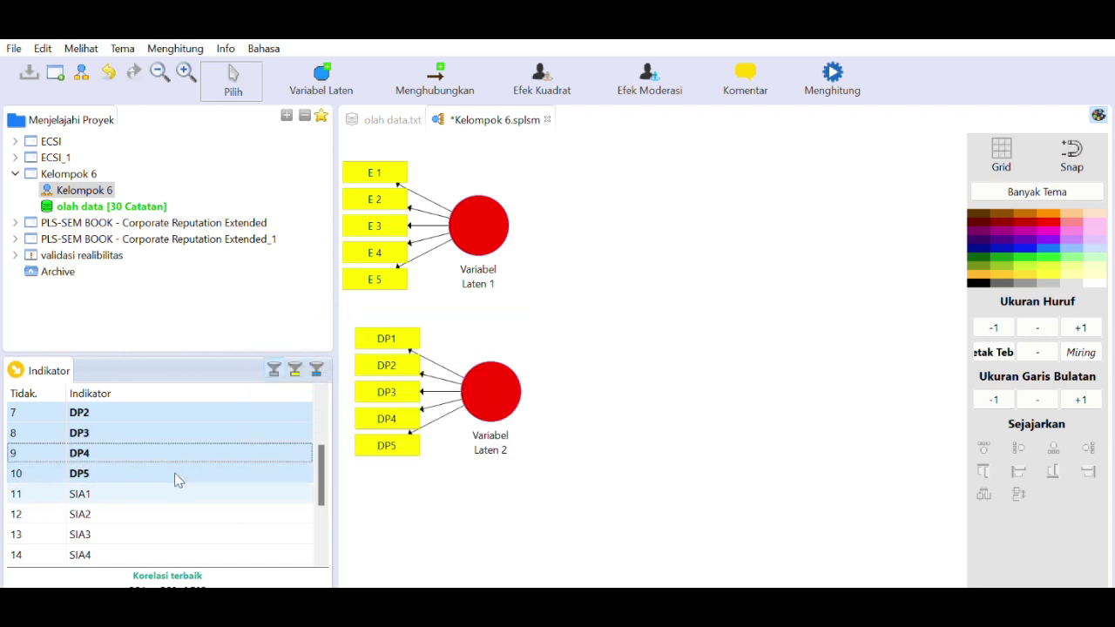
Add a latent variable with indicators SIA1 to SIA5 below the DP construct
left_click(175, 494)
key("Down")
left_click(175, 491)
key("shift+Down")
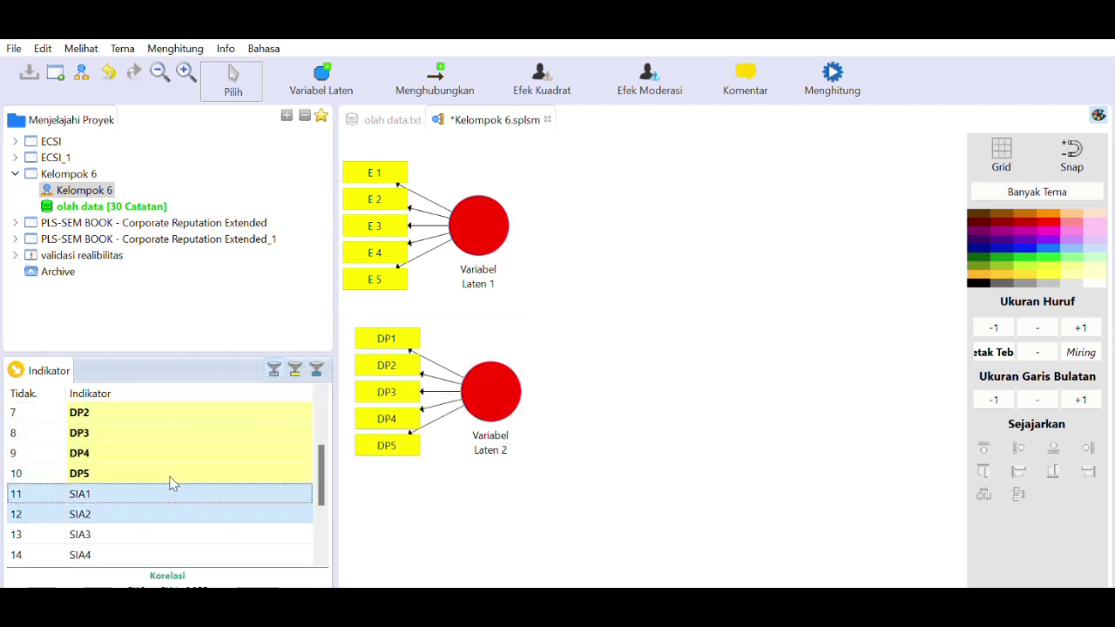
key("shift+Down")
key("shift+Down")
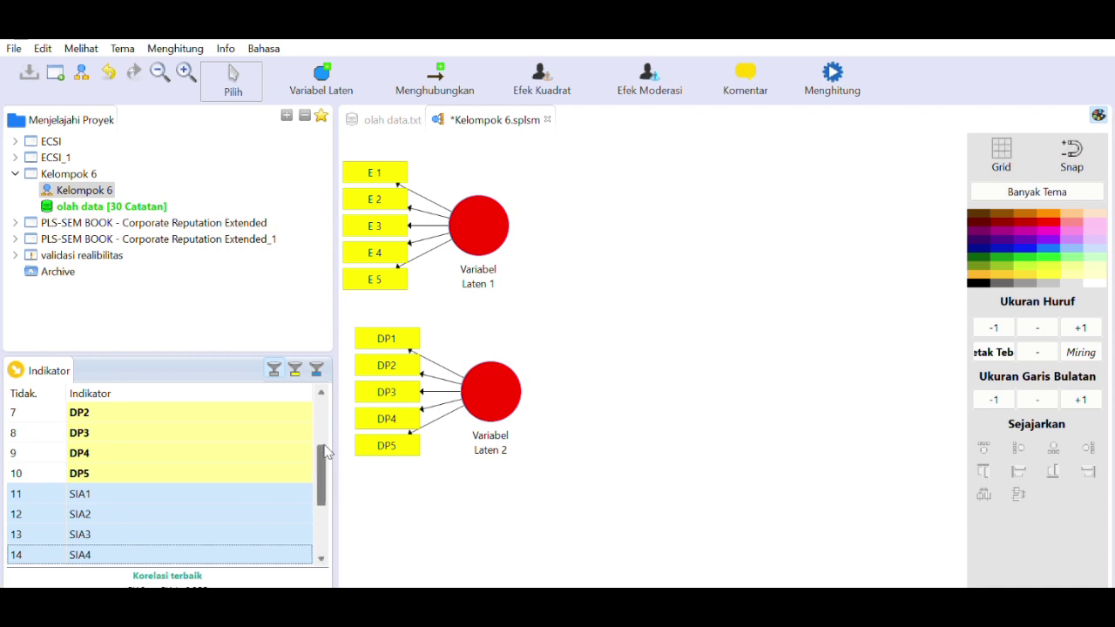
left_click_drag(322, 448, 323, 478)
key("shift+Down")
left_click_drag(214, 453, 446, 514)
Add a latent variable with indicators PP1 to PP5 to the right of the other three constructs
left_click(163, 506)
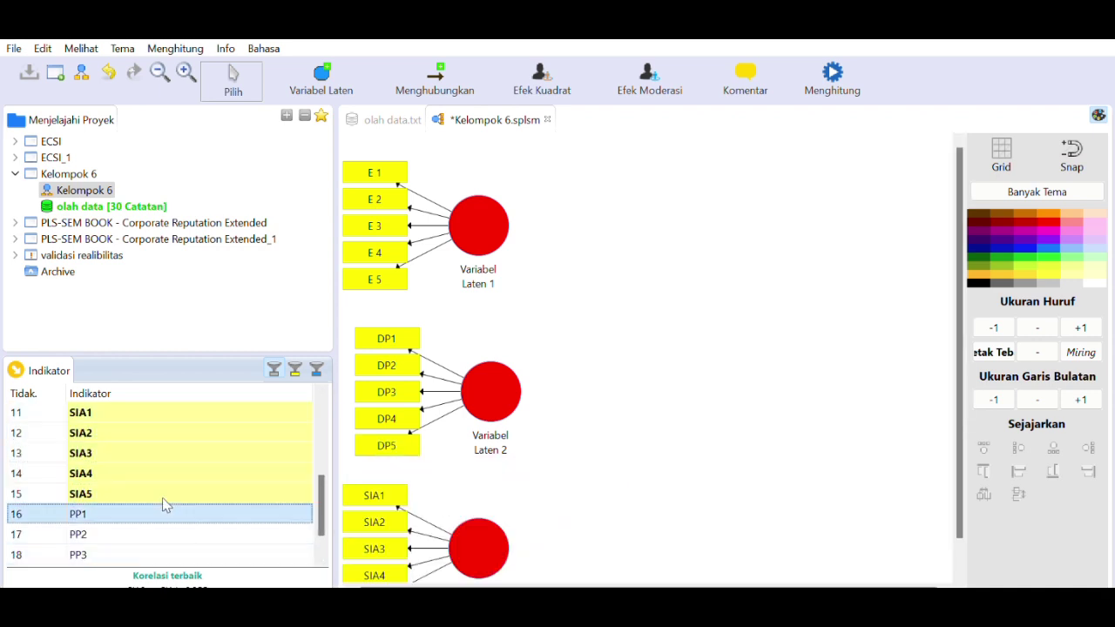
key("shift+Down")
left_click(175, 546, "ctrl")
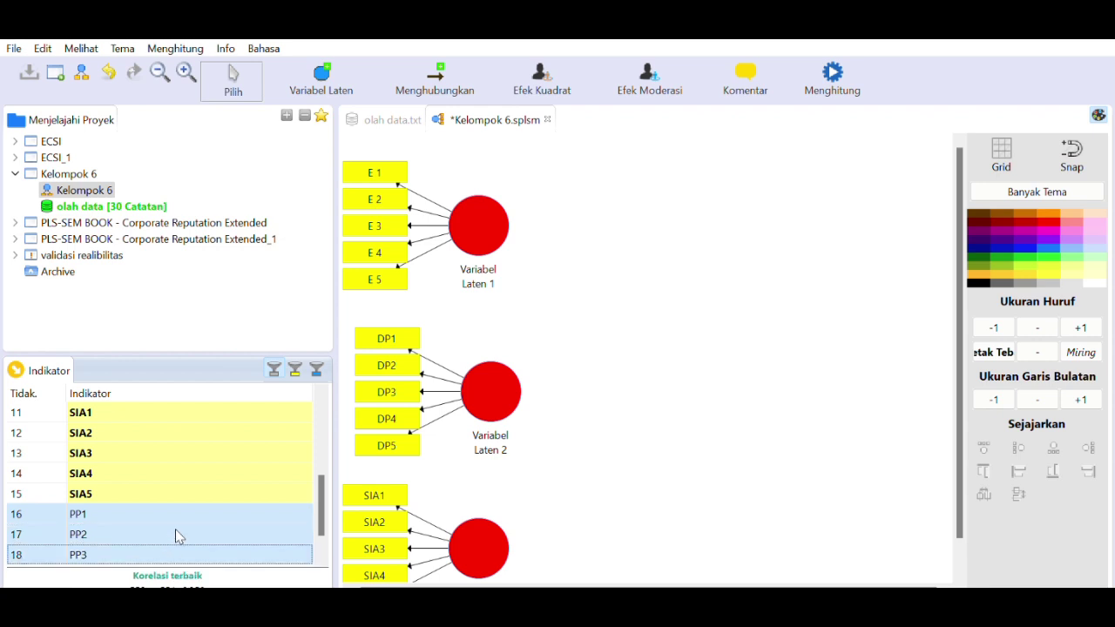
left_click_drag(323, 481, 322, 496)
left_click(264, 527, "ctrl")
key("shift+Down")
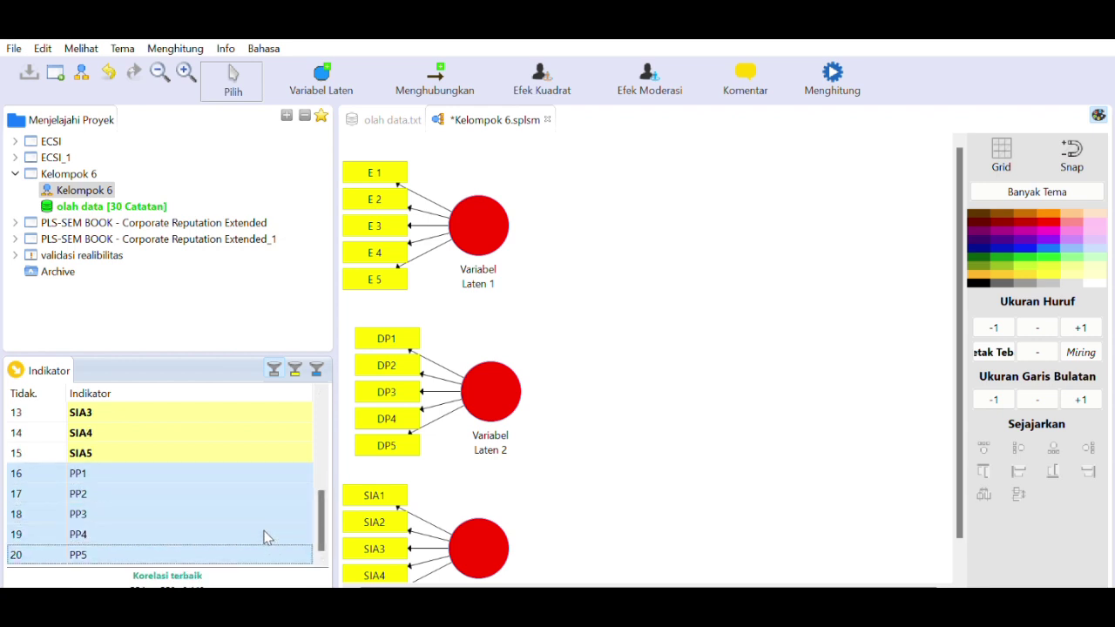
left_click_drag(246, 508, 770, 340)
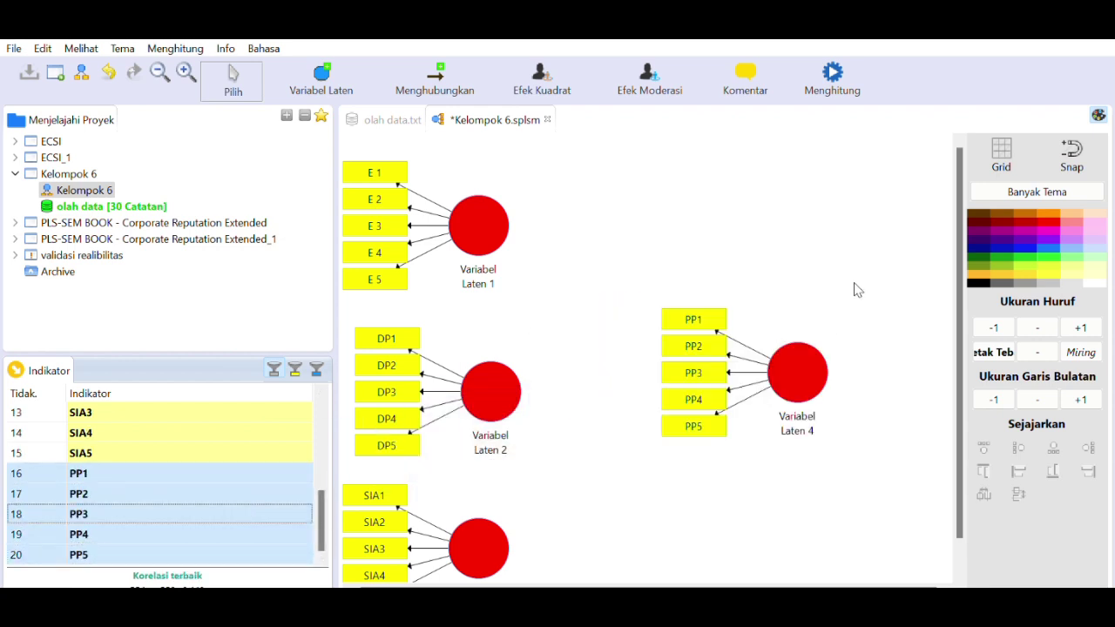
Align the PP indicators to the right of their latent variable, shift that construct left, and line up the SIA construct under the DP construct
left_click(818, 361)
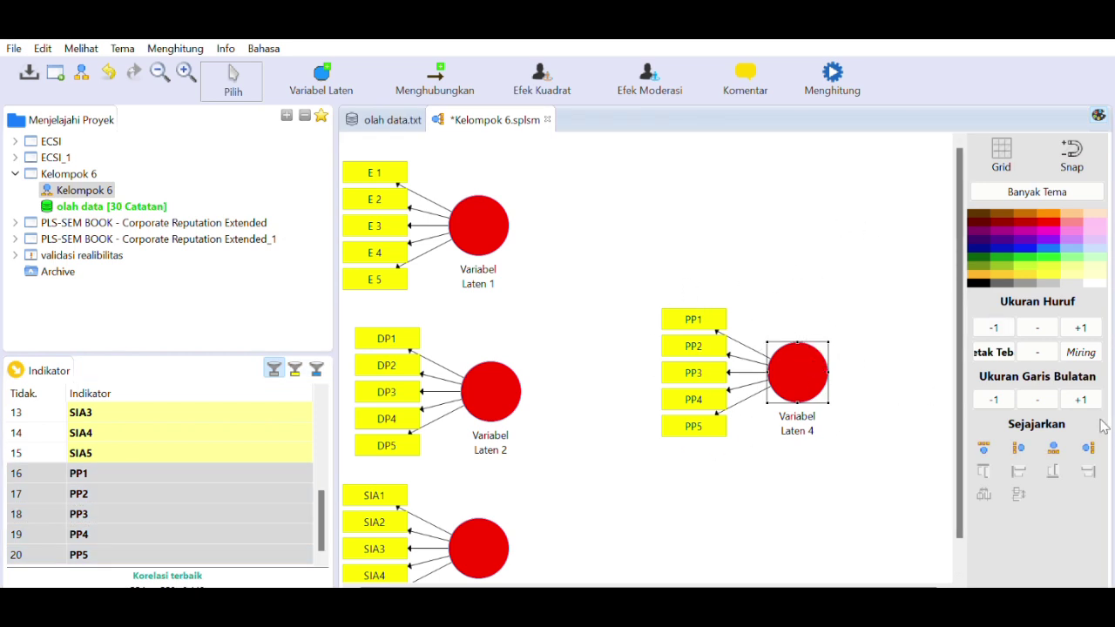
left_click(1089, 447)
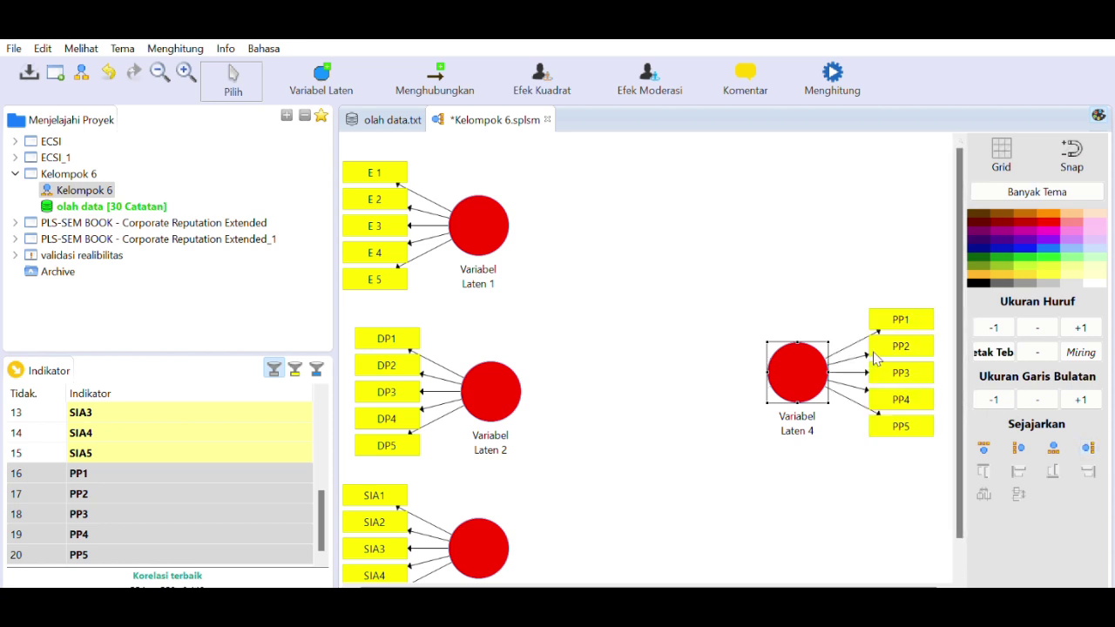
left_click_drag(784, 348, 725, 352)
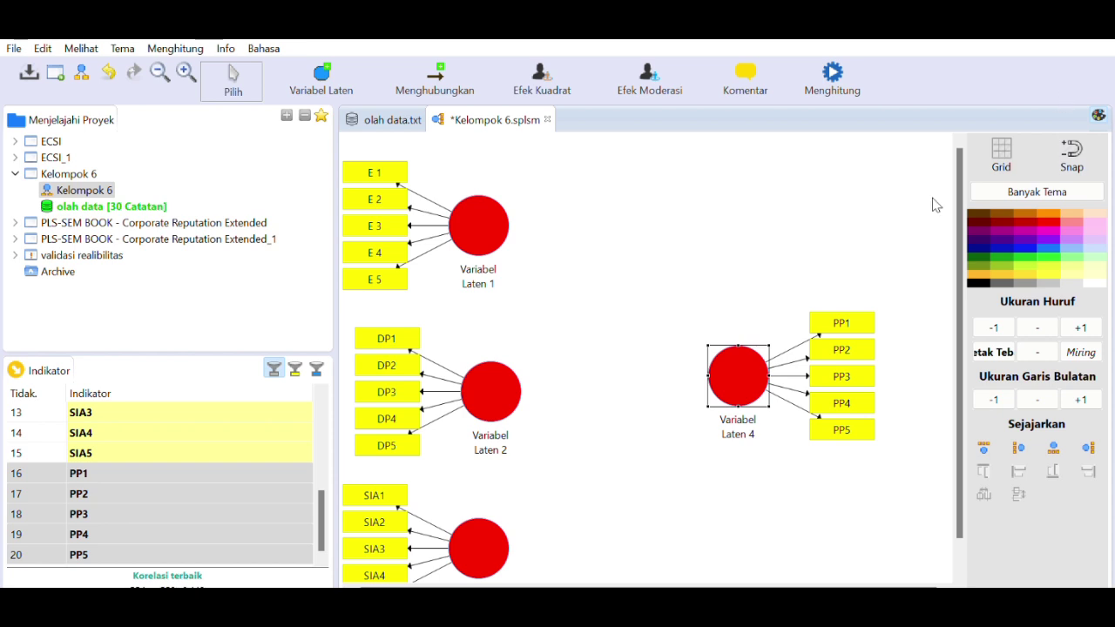
left_click_drag(473, 514, 483, 514)
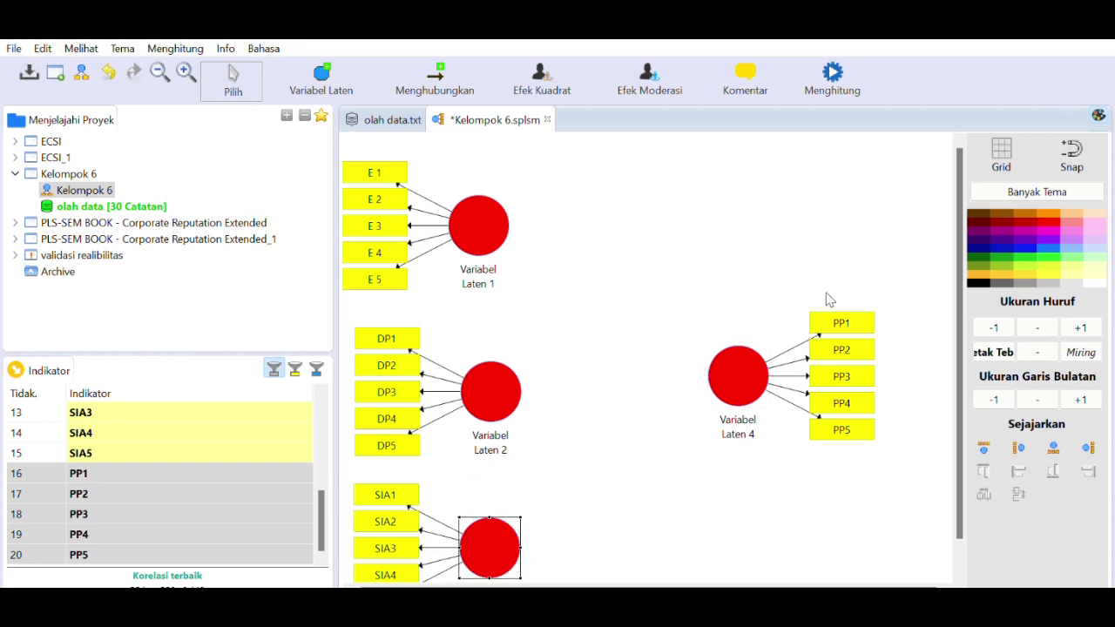
scroll(829, 300, "down", 3)
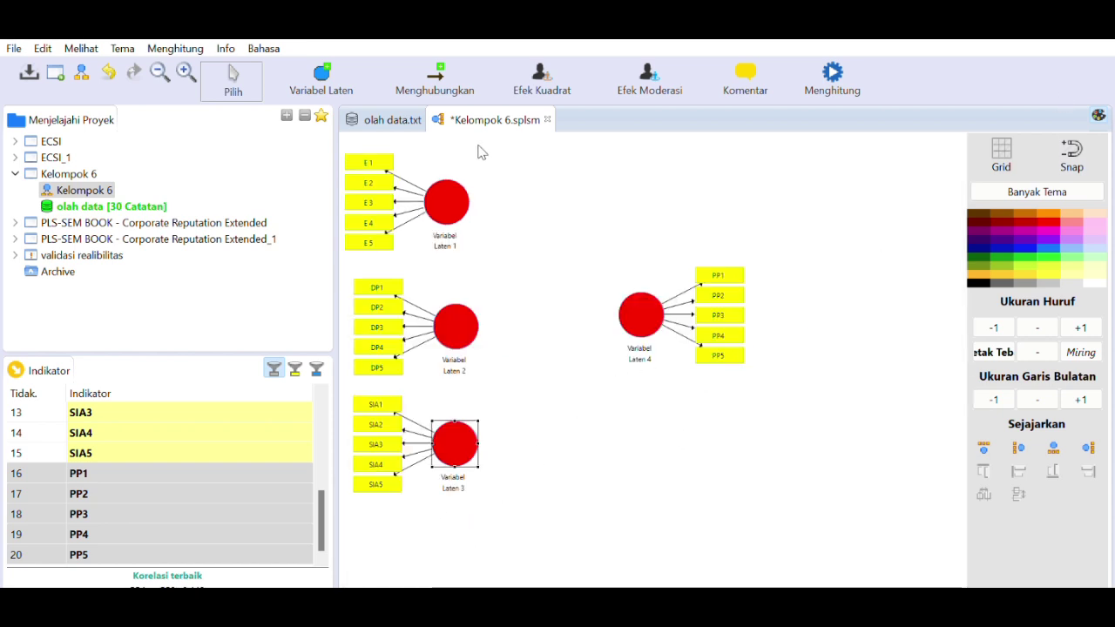
Connect Variabel Laten 1, 2 and 3 to Variabel Laten 4 with path arrows
left_click(442, 74)
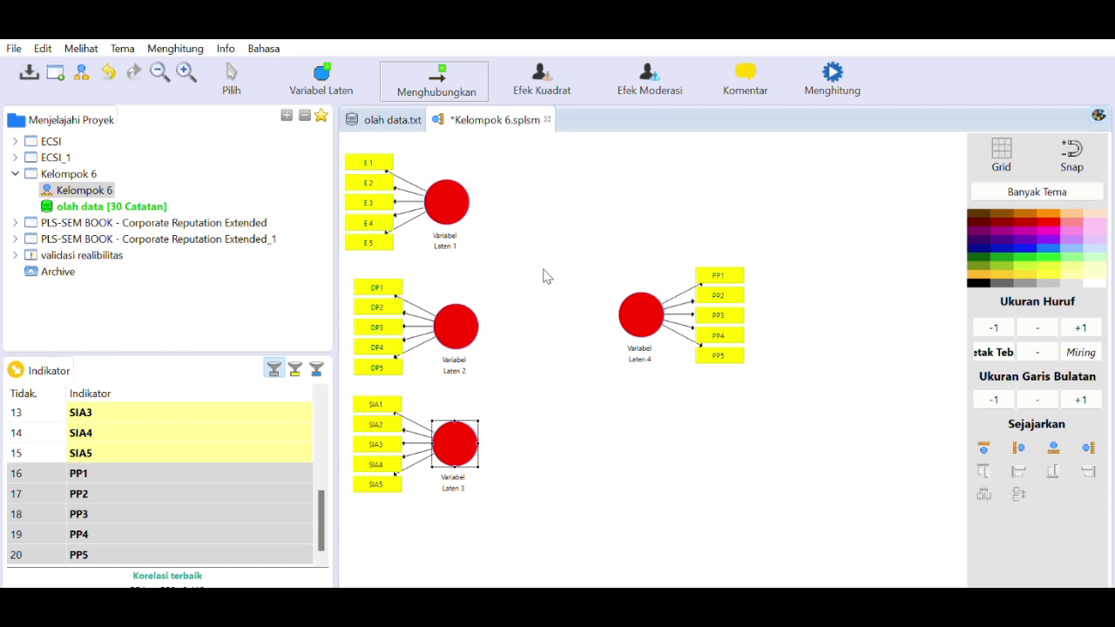
left_click(451, 187)
left_click(625, 302)
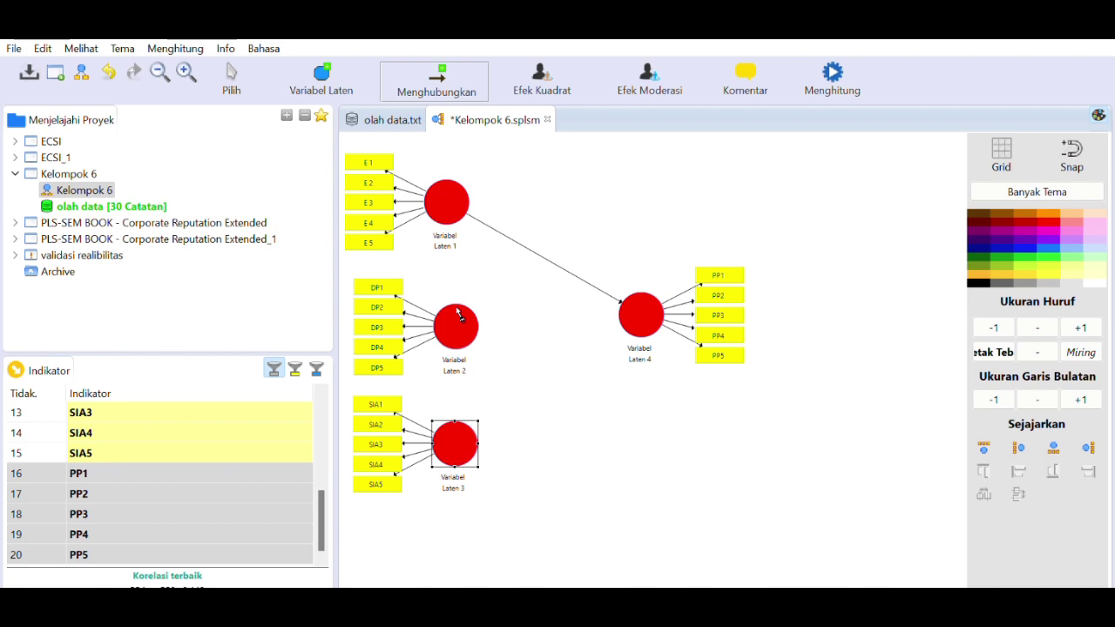
left_click(422, 74)
left_click(471, 315)
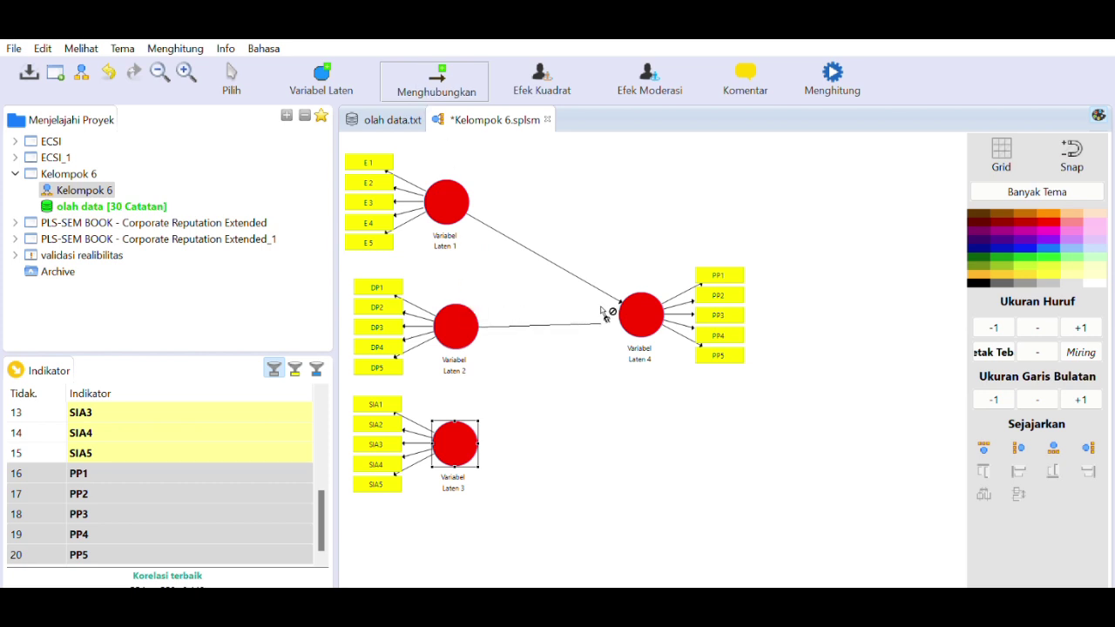
left_click(628, 305)
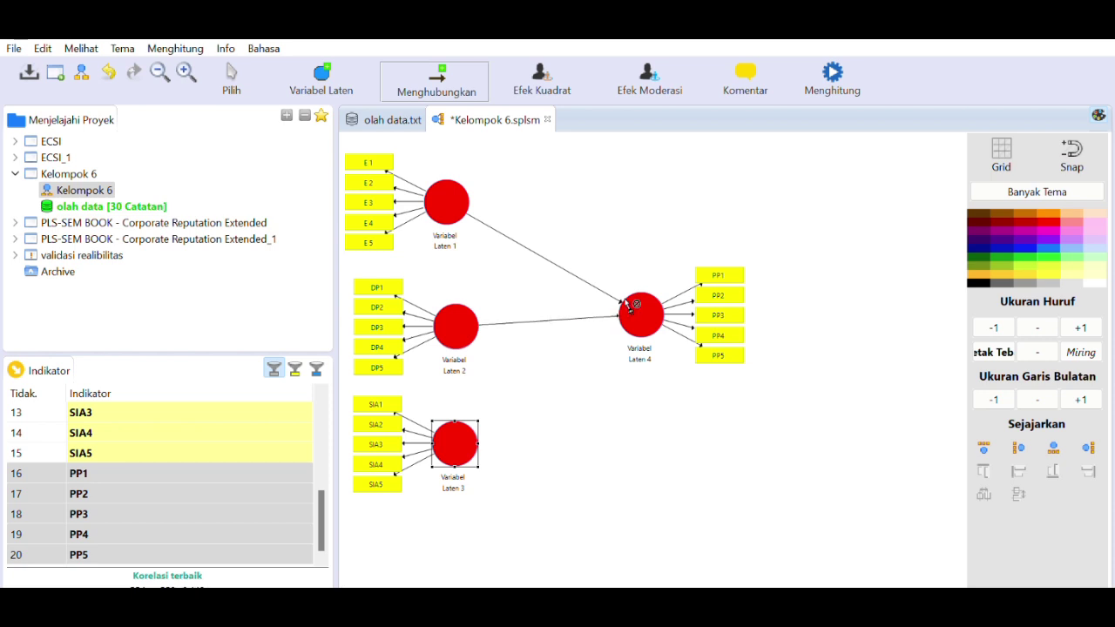
left_click(459, 433)
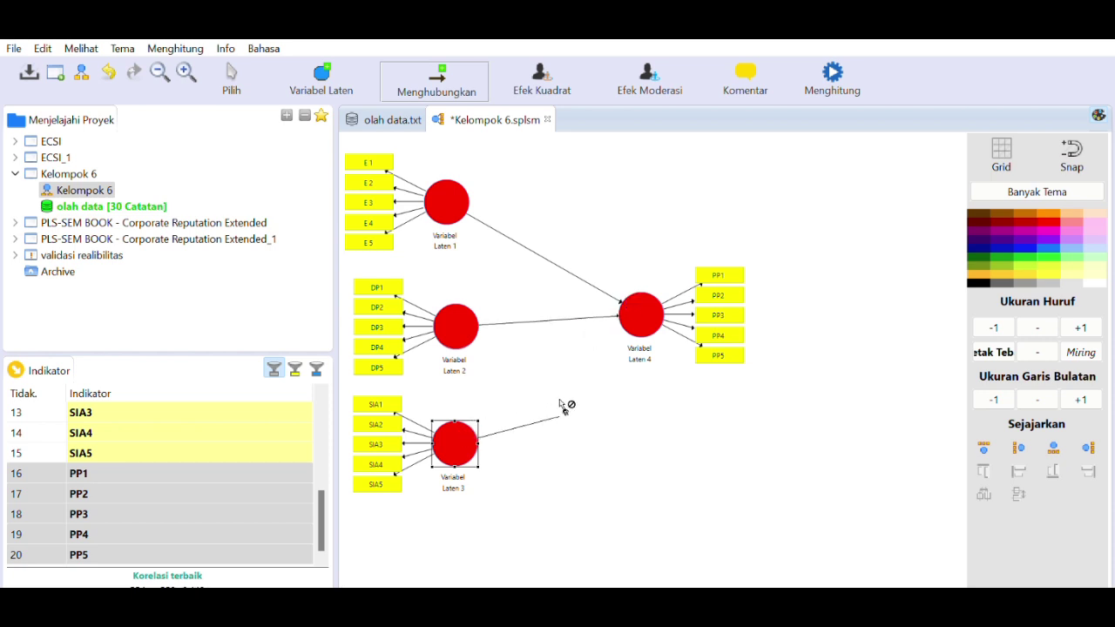
left_click(625, 316)
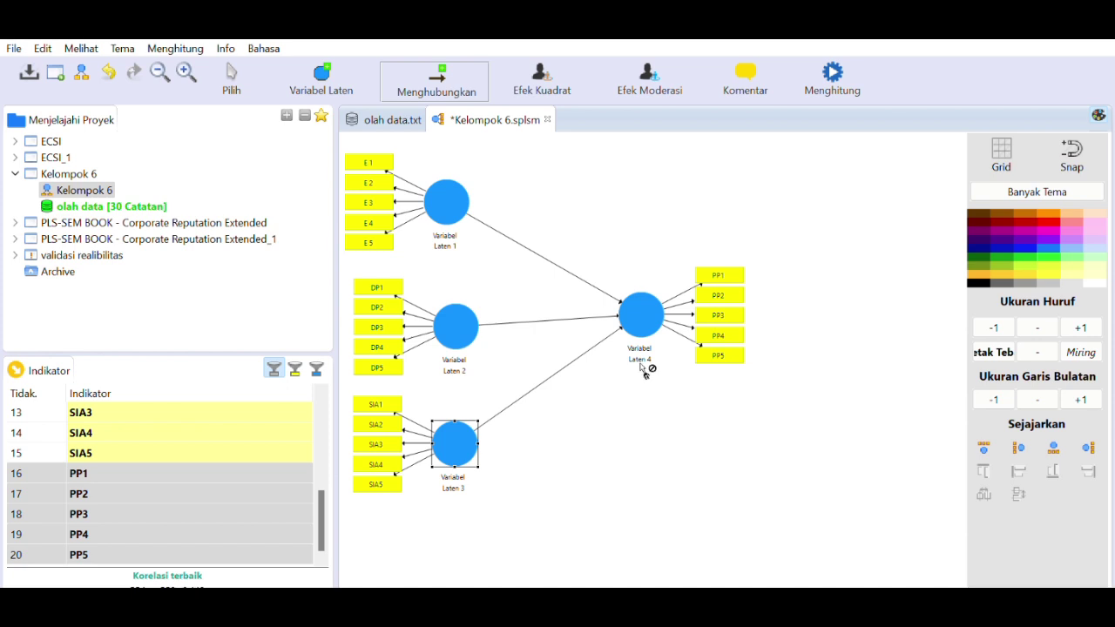
Rename Variabel Laten 1 as Ecommerce and Variabel Laten 2 as Digital Payment
left_click(229, 70)
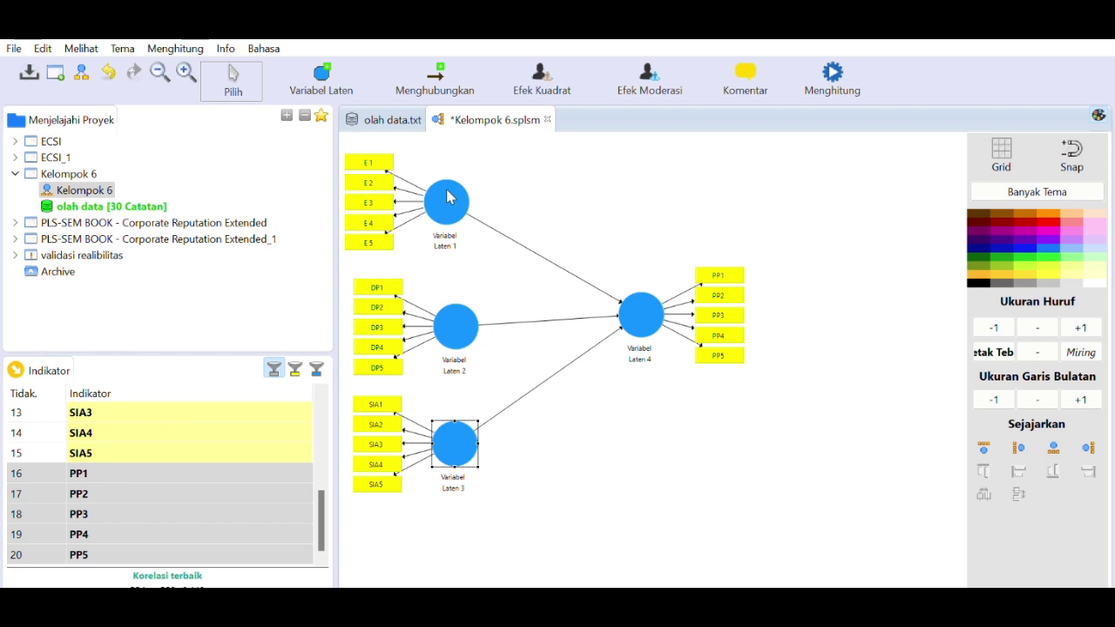
left_click(450, 198)
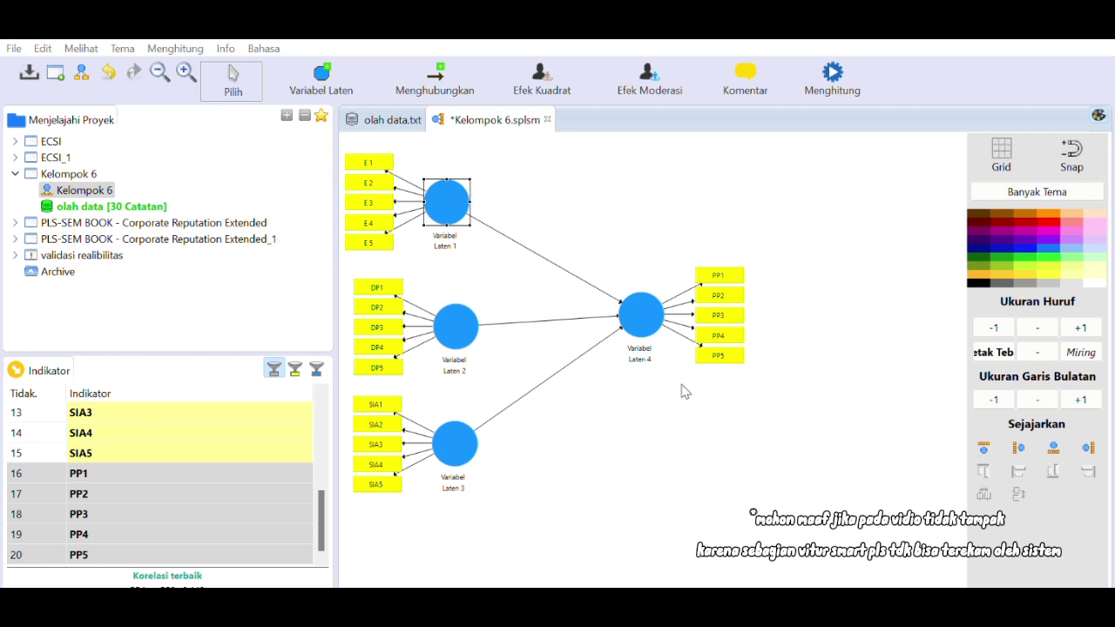
left_click(704, 394)
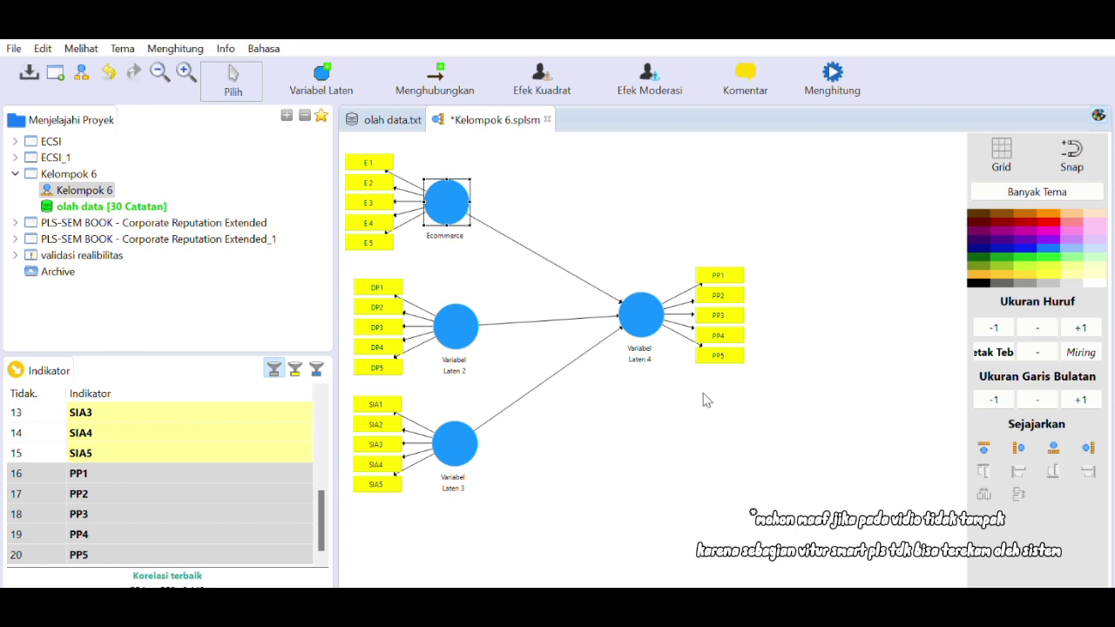
left_click(462, 307)
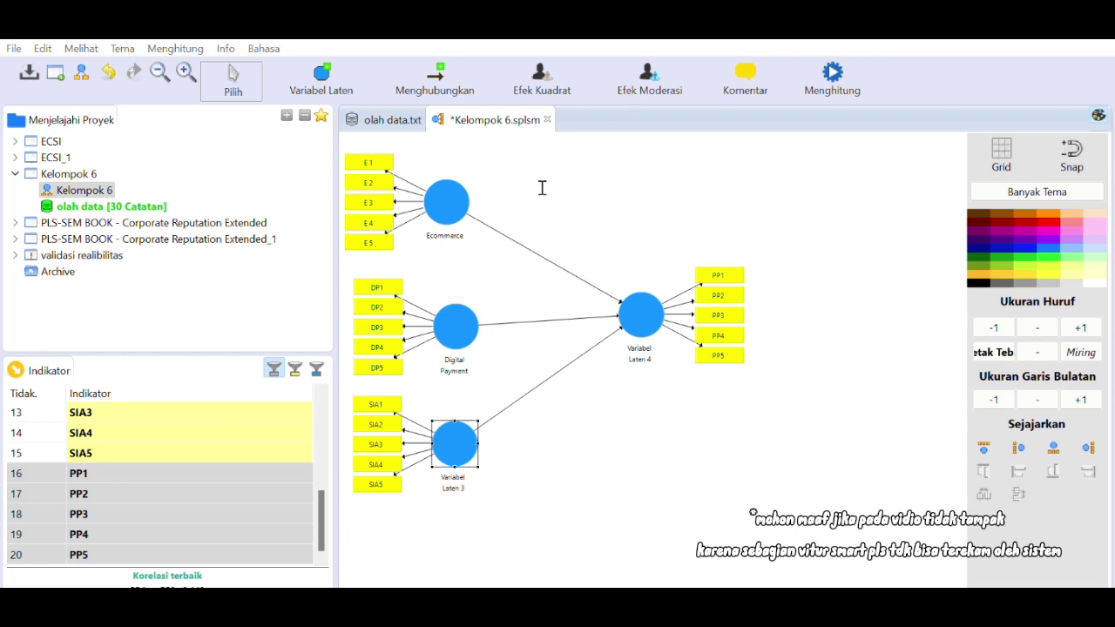
Rename Variabel Laten 3 as SIA and Variabel Laten 4 with a name starting with "Peningkat", and run the PLS Algorithm on the model
type("SIA")
left_click(725, 390)
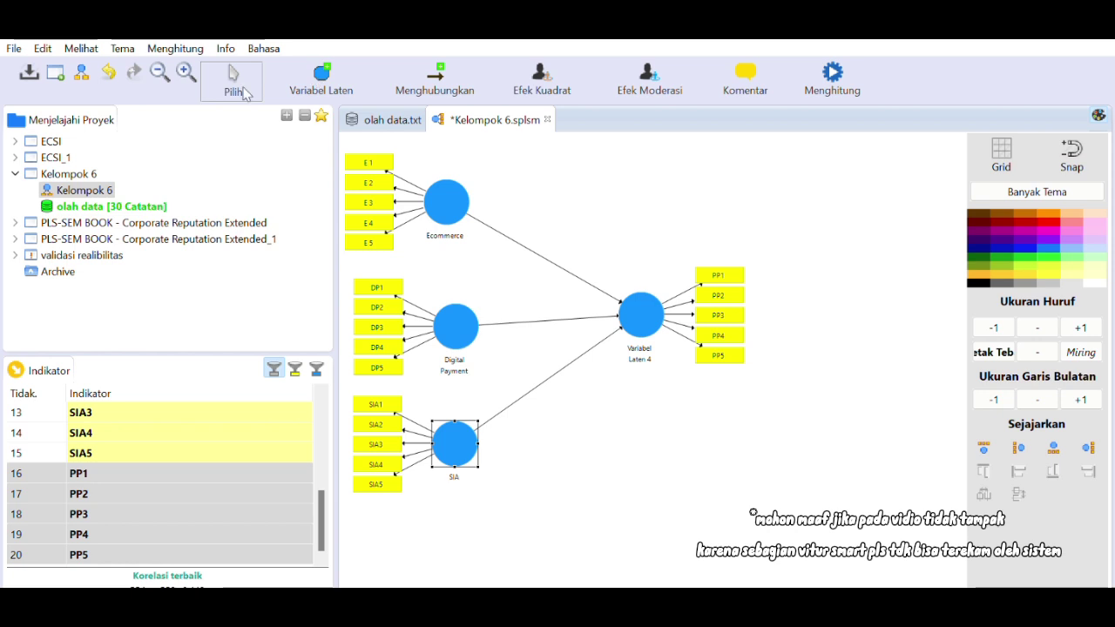
left_click(647, 309)
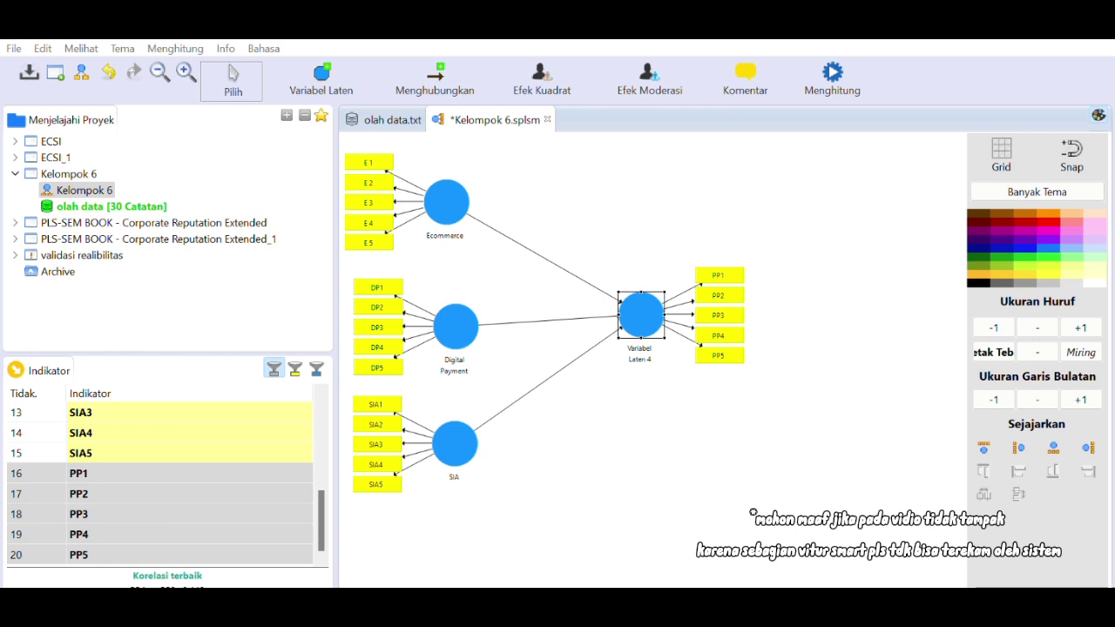
left_click(690, 385)
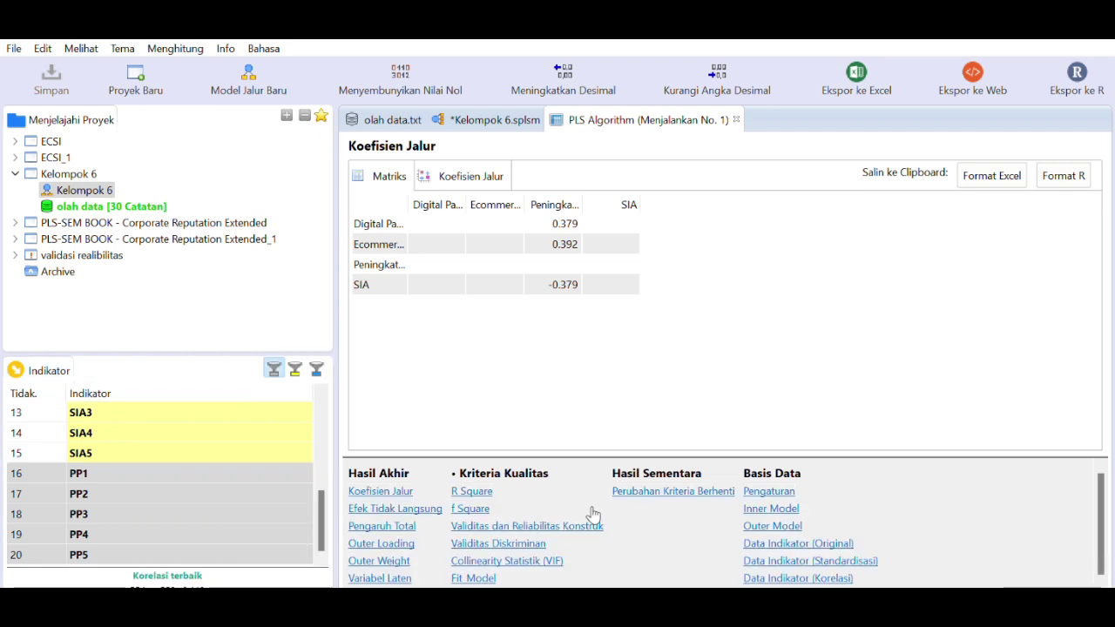
Compare the Validitas dan Reliabilitas Konstruk results with the Outer Loading matrix for all constructs and indicators
left_click(593, 521)
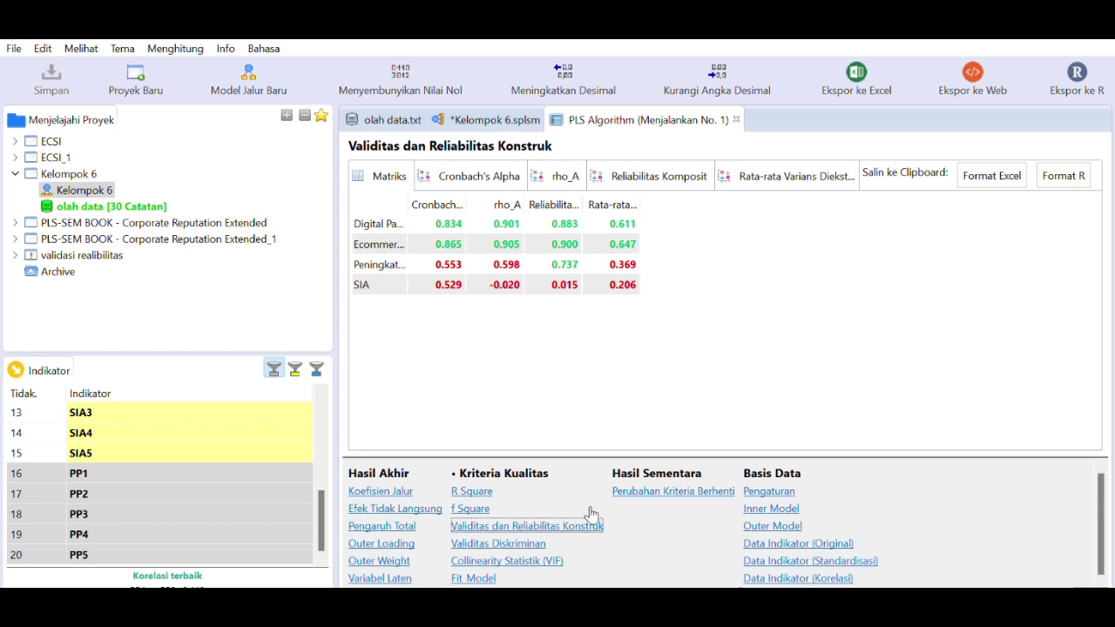
left_click(417, 533)
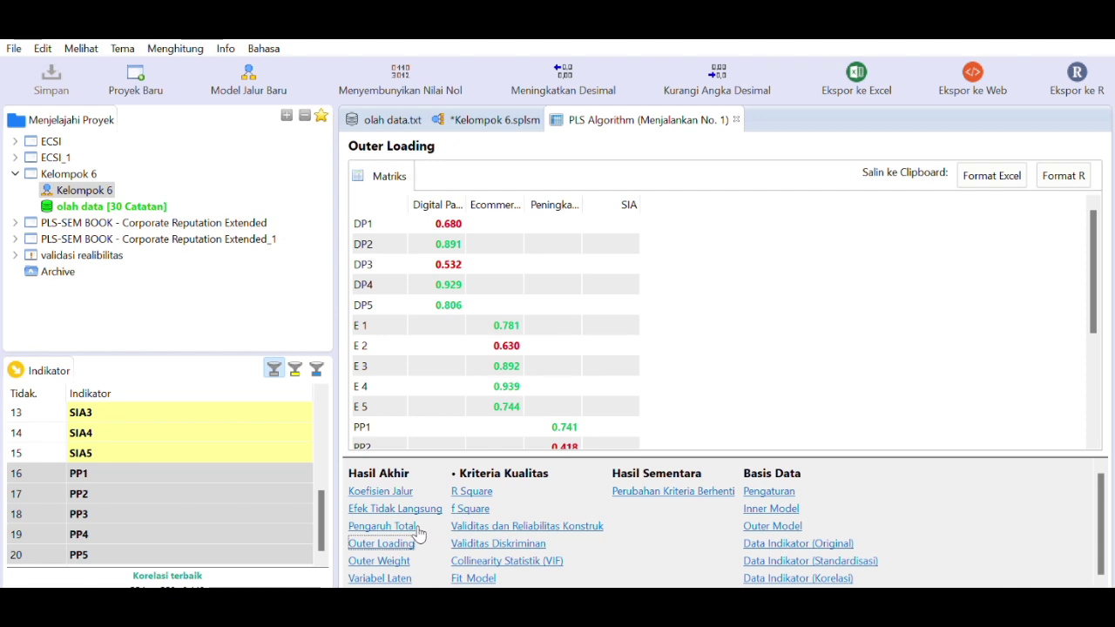
left_click(596, 523)
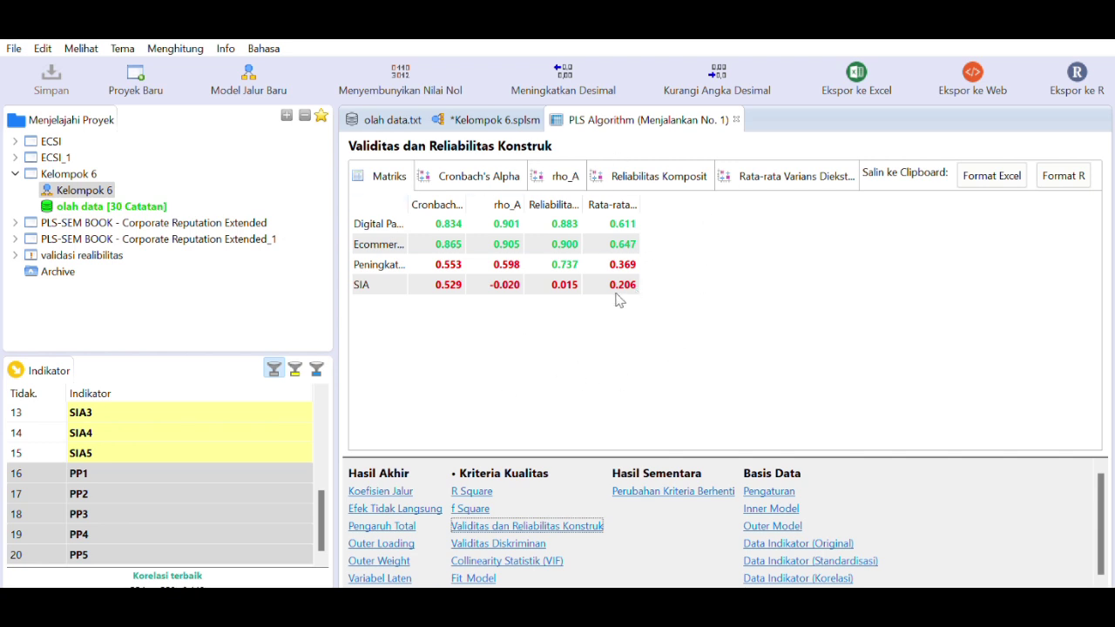
left_click(411, 542)
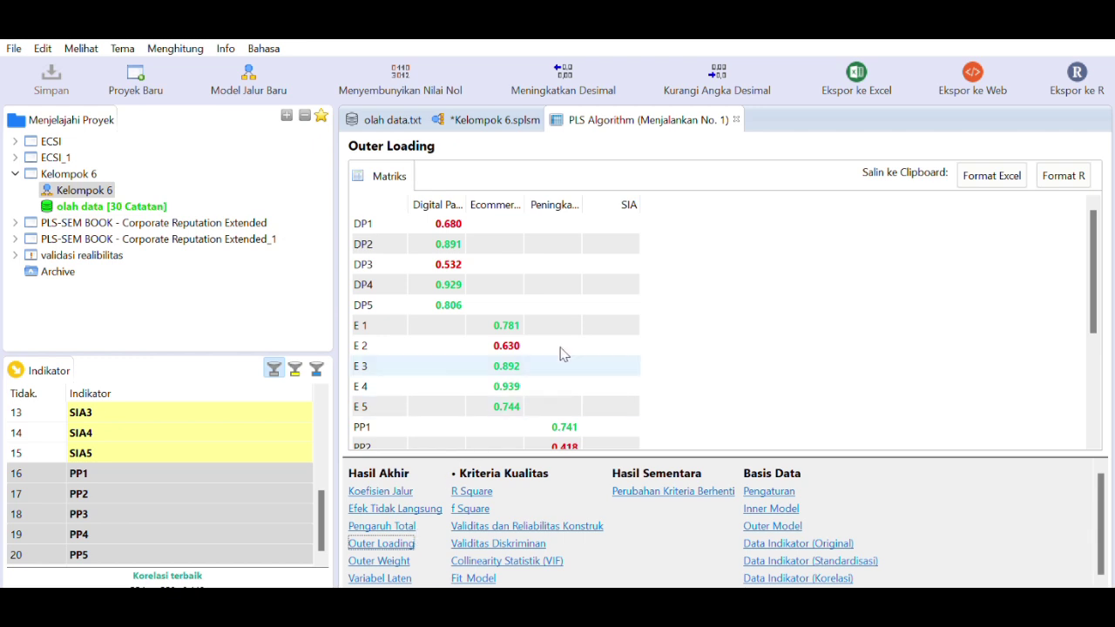